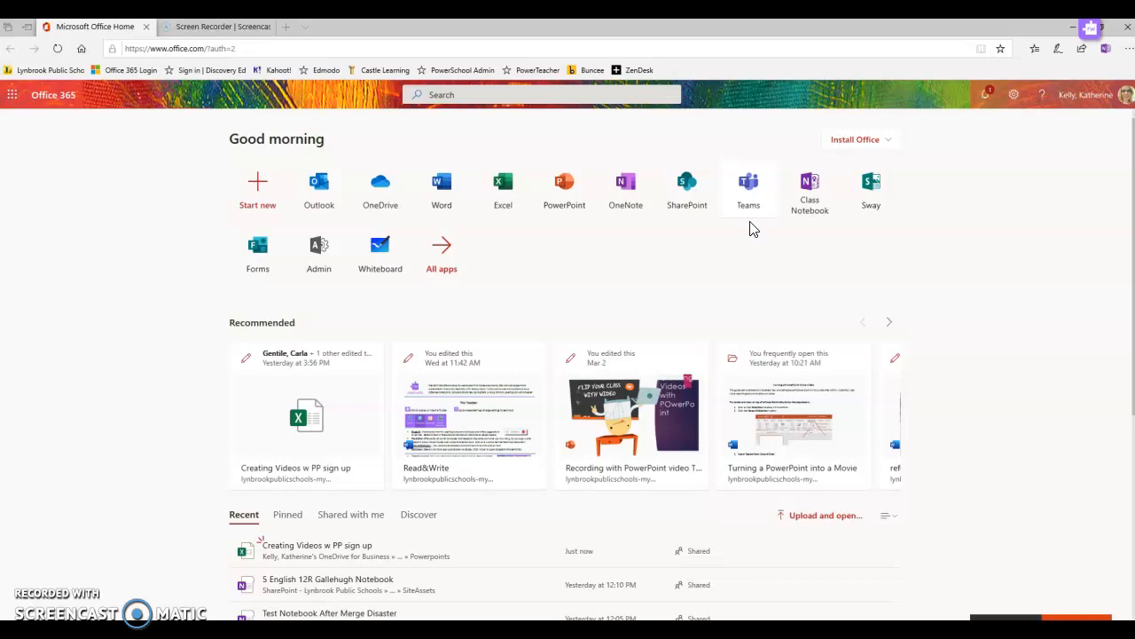
Open Microsoft Teams from the Office home page and start creating a new team of the Class type.
click(755, 219)
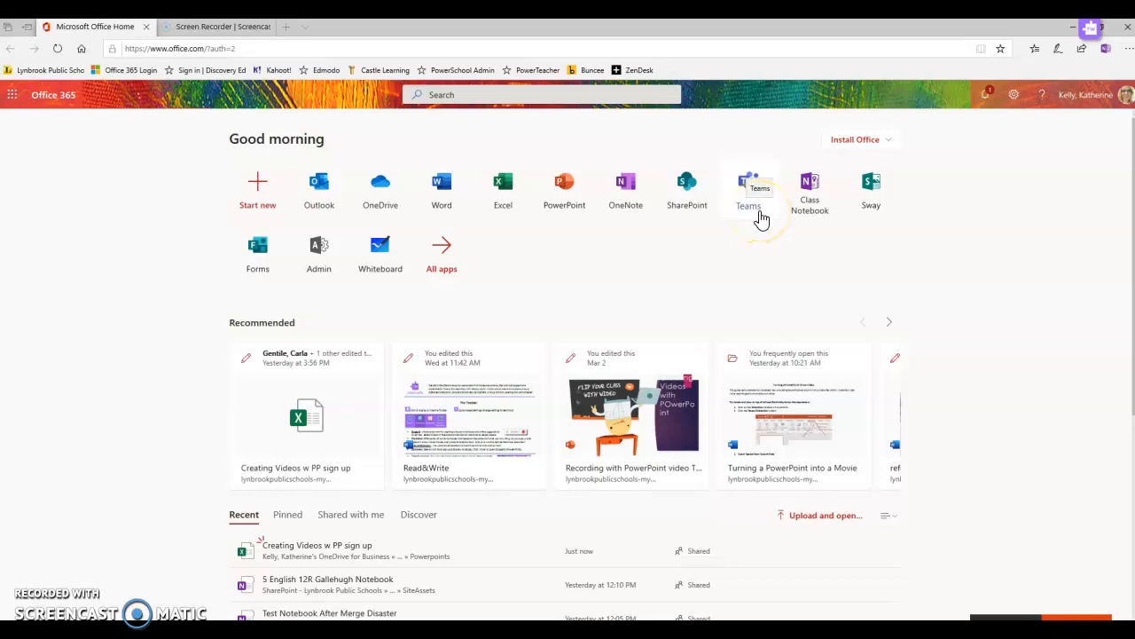
click(13, 209)
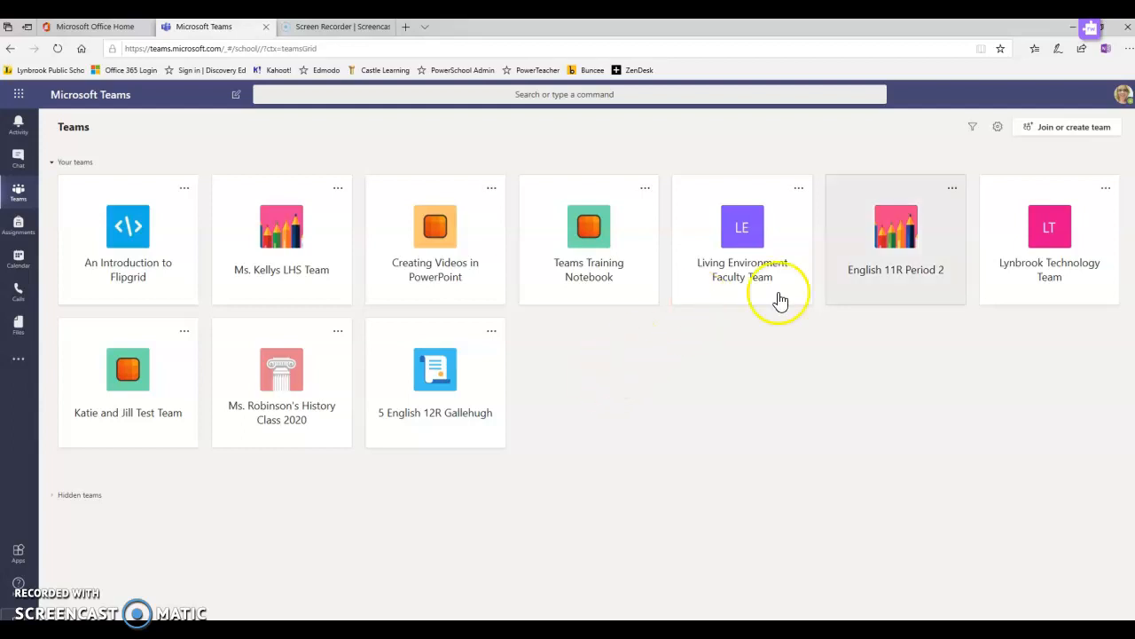
click(1080, 134)
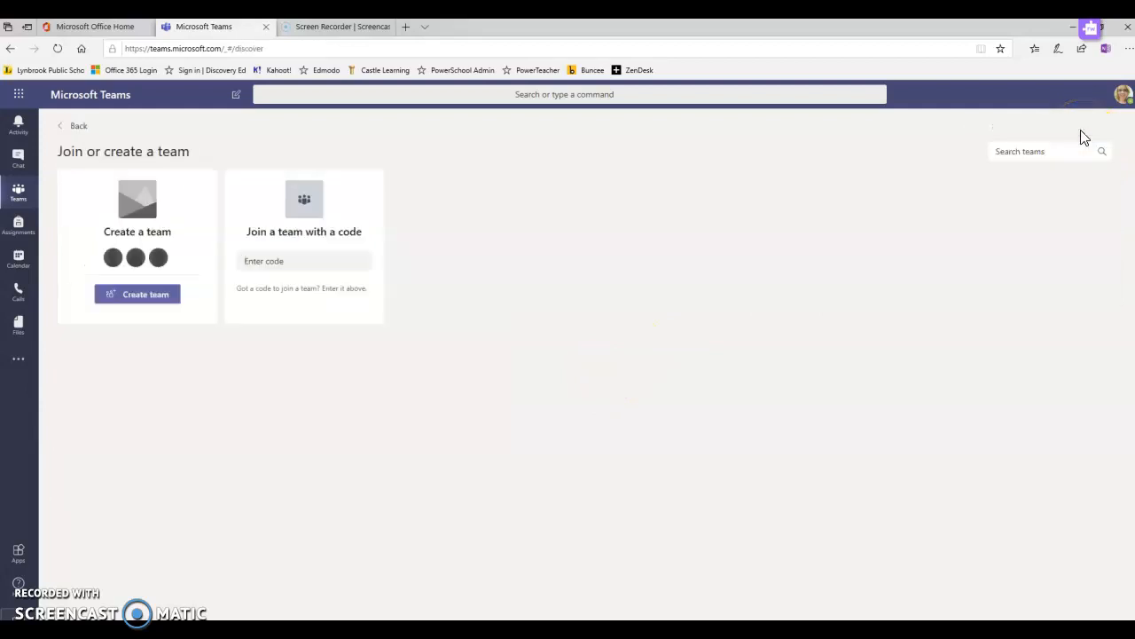
click(1083, 347)
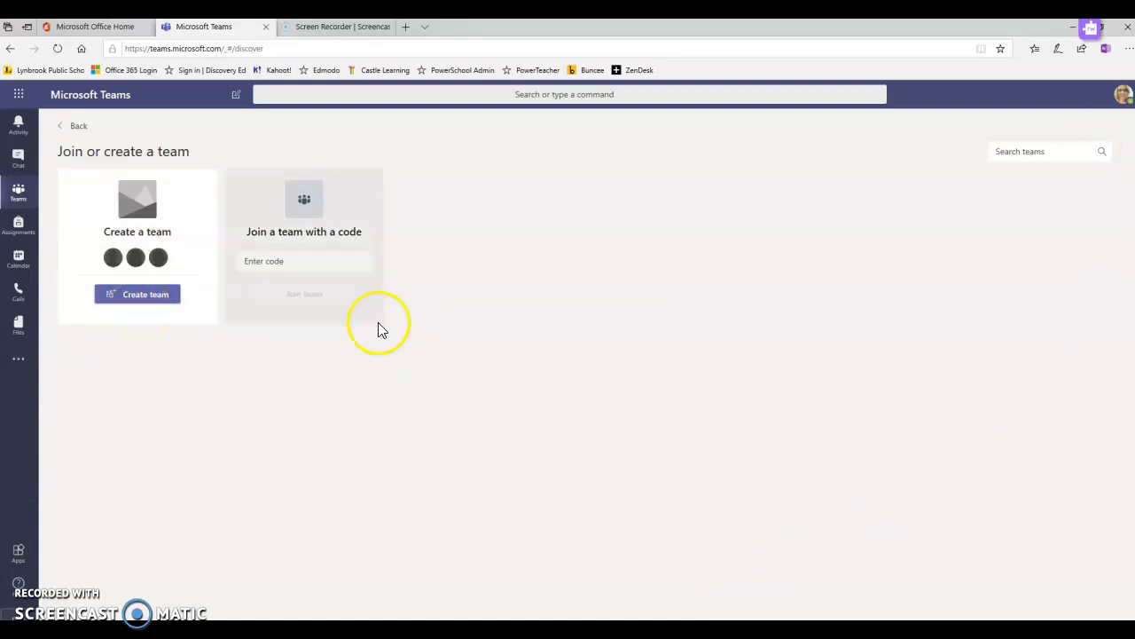
click(140, 297)
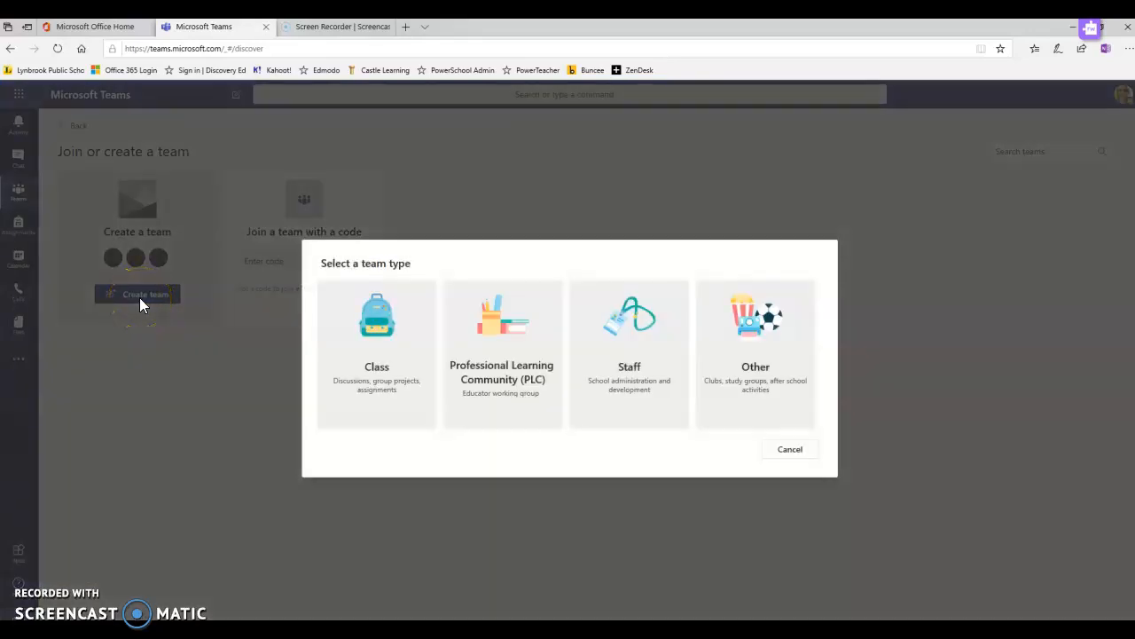
click(375, 390)
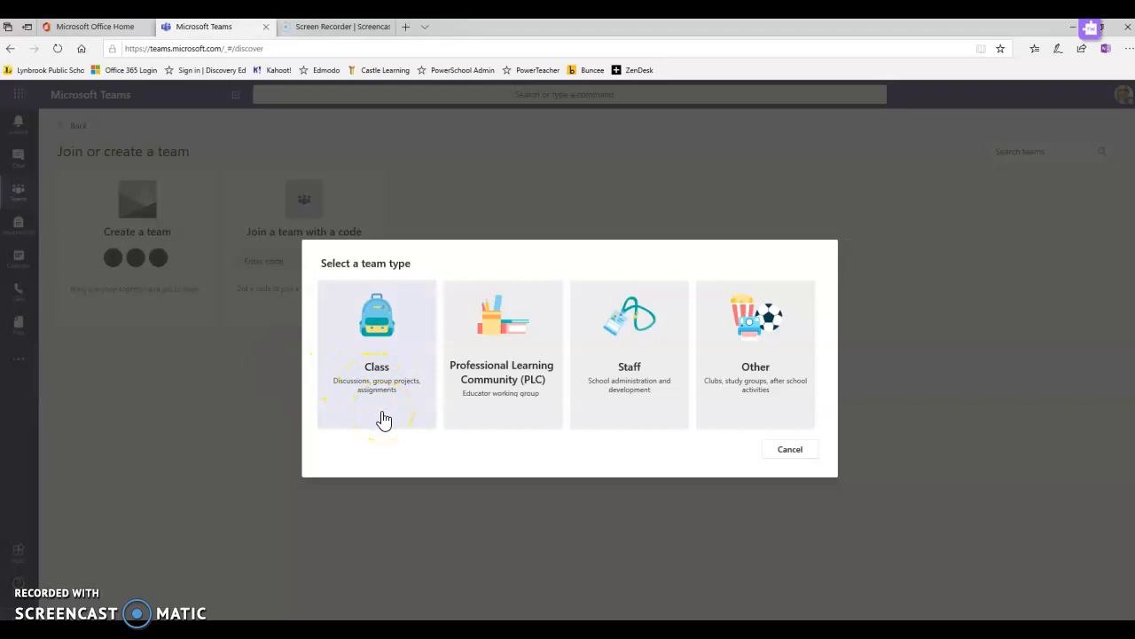
click(384, 420)
click(389, 419)
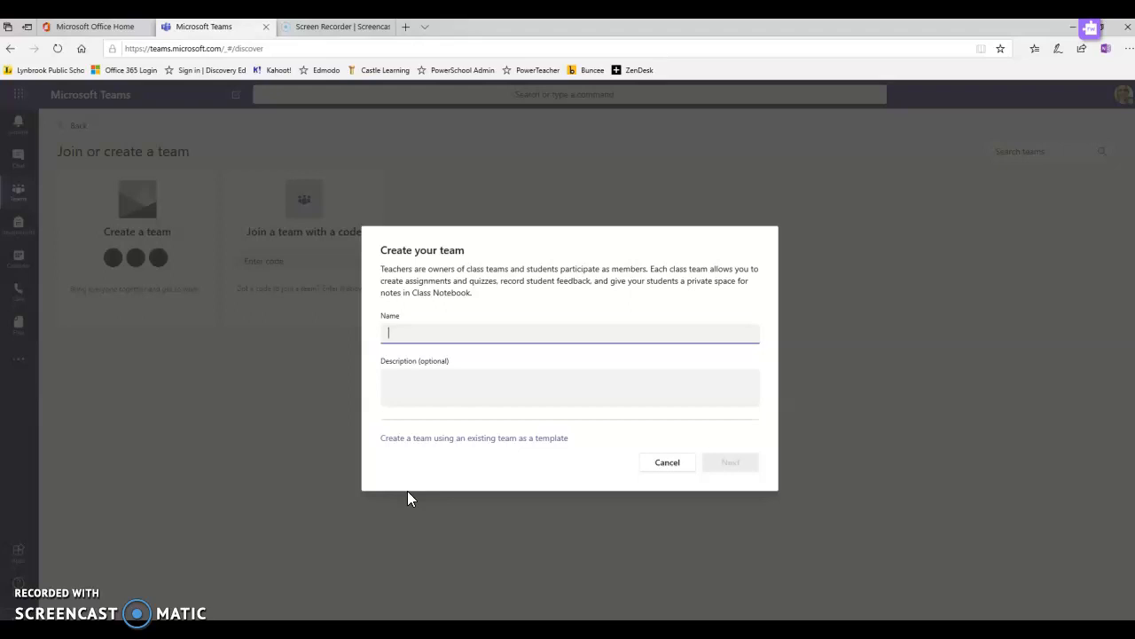
Name the class team with the teacher's surname followed by "2020 Eng10 per 2" and proceed to adding people.
text(Kelly 20)
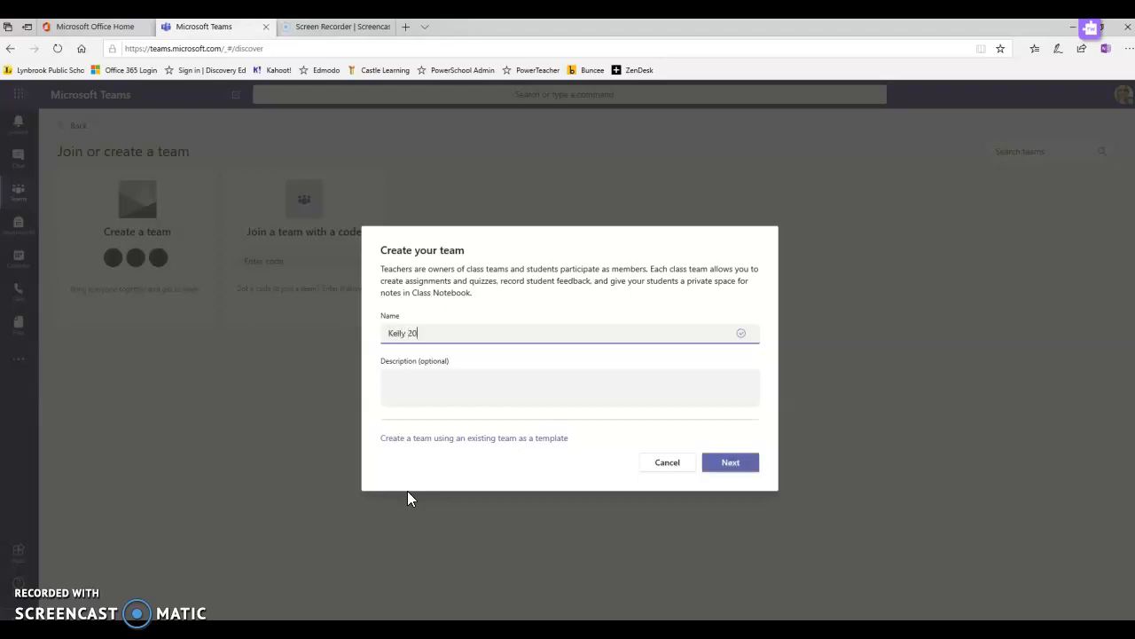
text(20 Eng10 per 2)
click(426, 471)
click(753, 469)
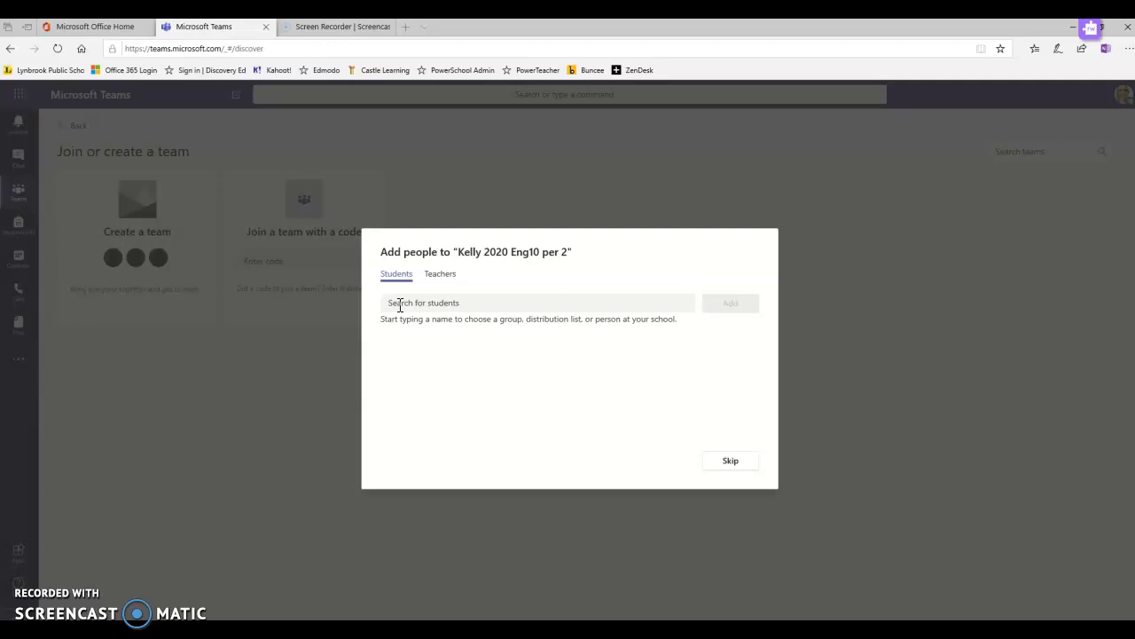
Select a person by surname in the new team's student search, and check the separate search for teachers.
click(400, 303)
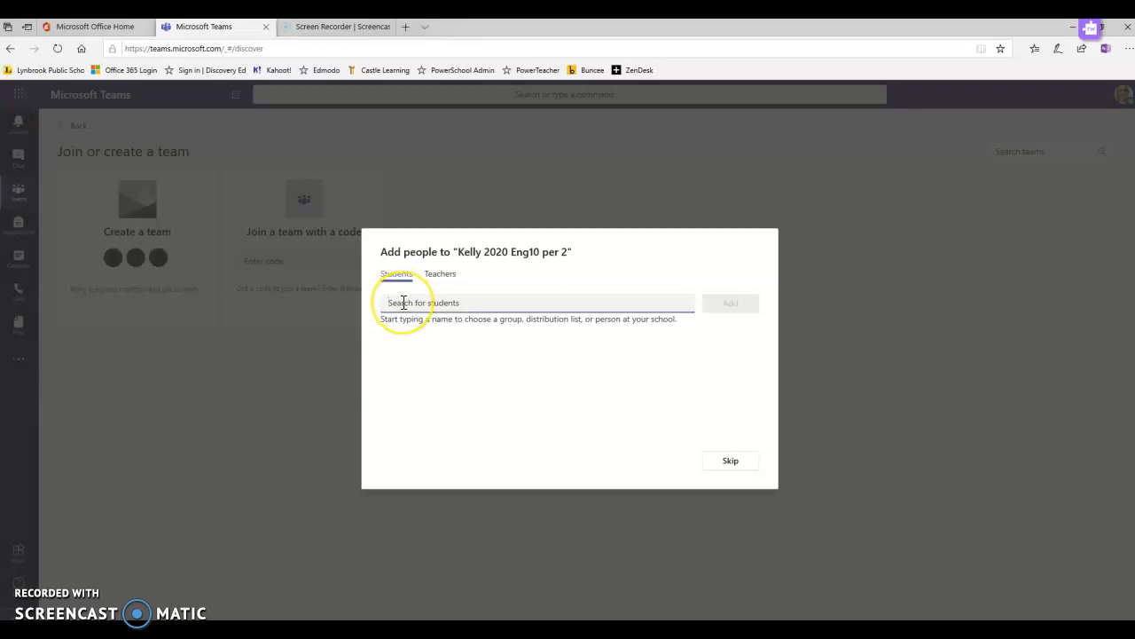
text(robi)
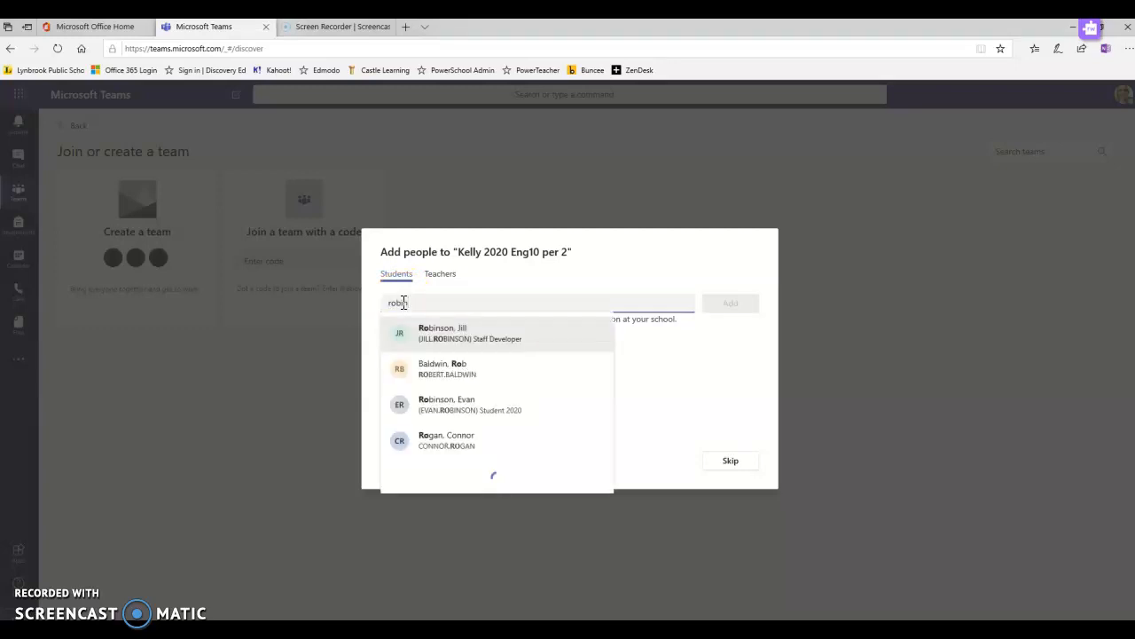
text(ns)
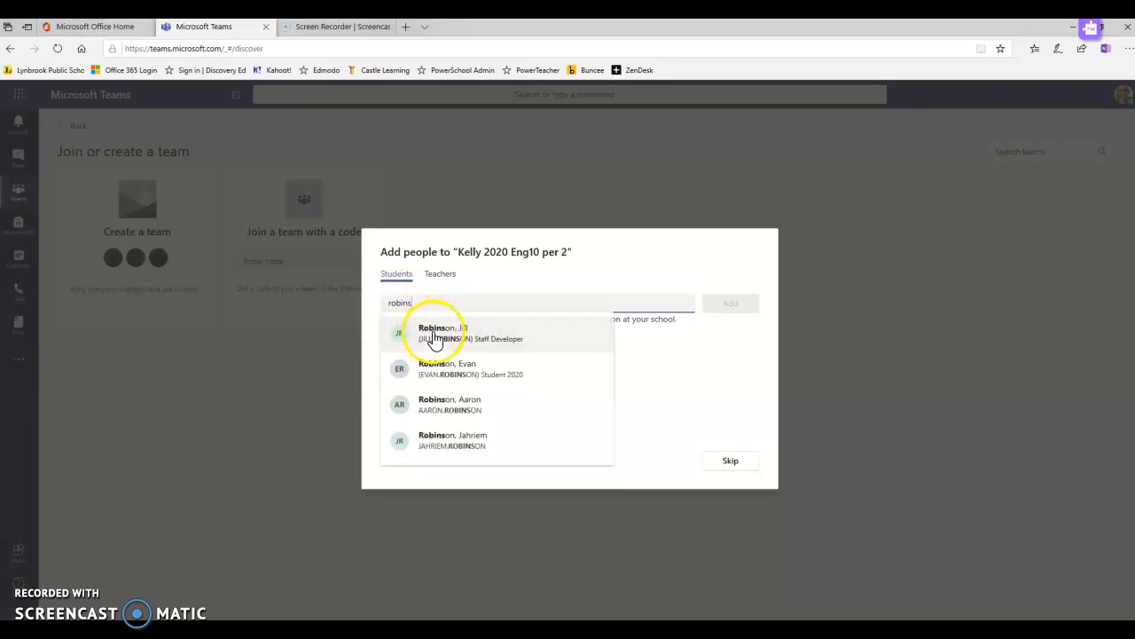
click(434, 342)
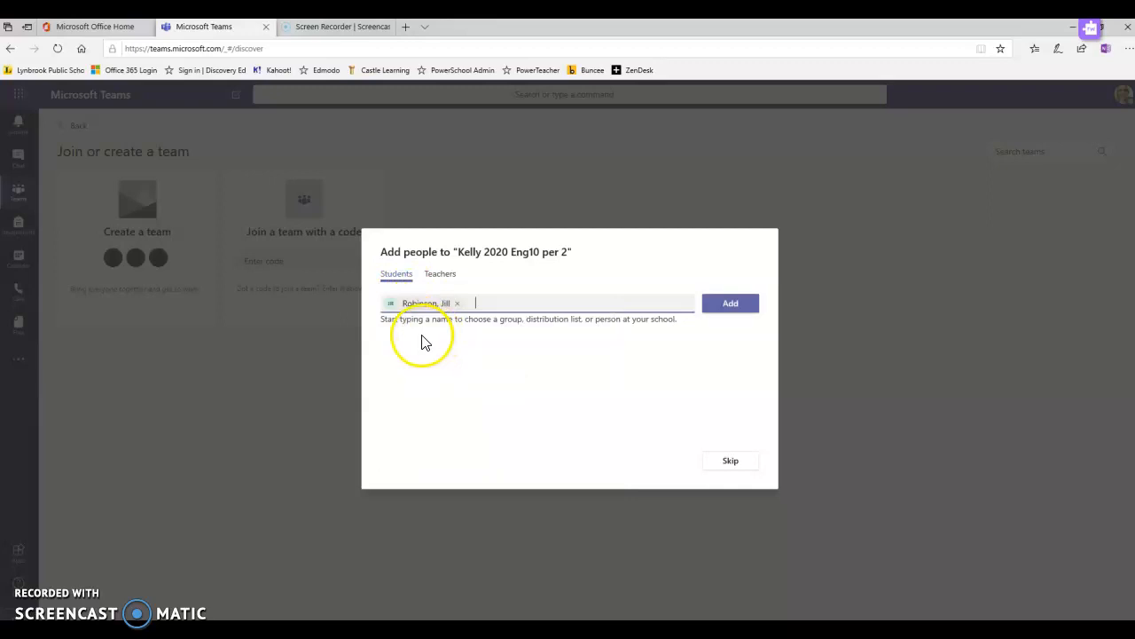
click(441, 279)
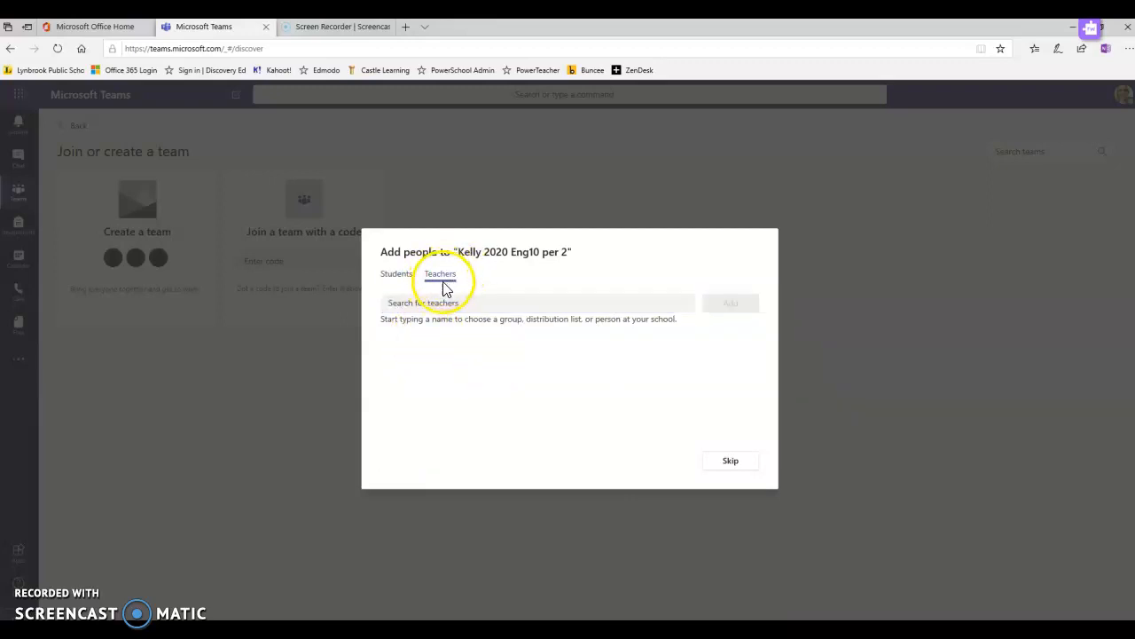
click(406, 305)
click(397, 274)
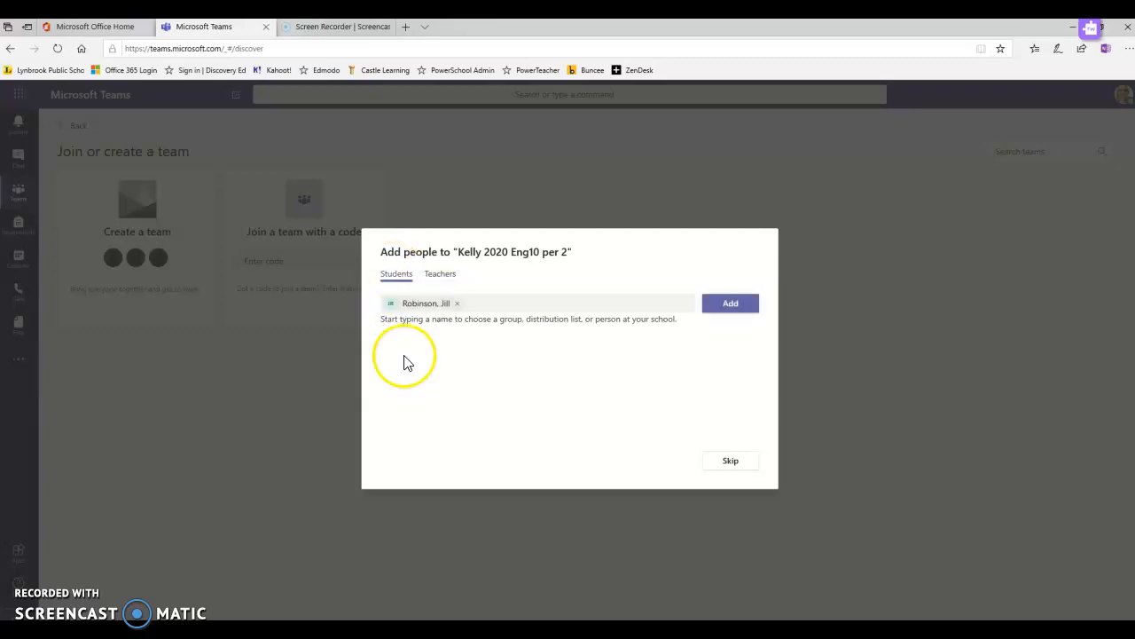
Skip adding people and generate a team code in the new class team's settings.
click(743, 470)
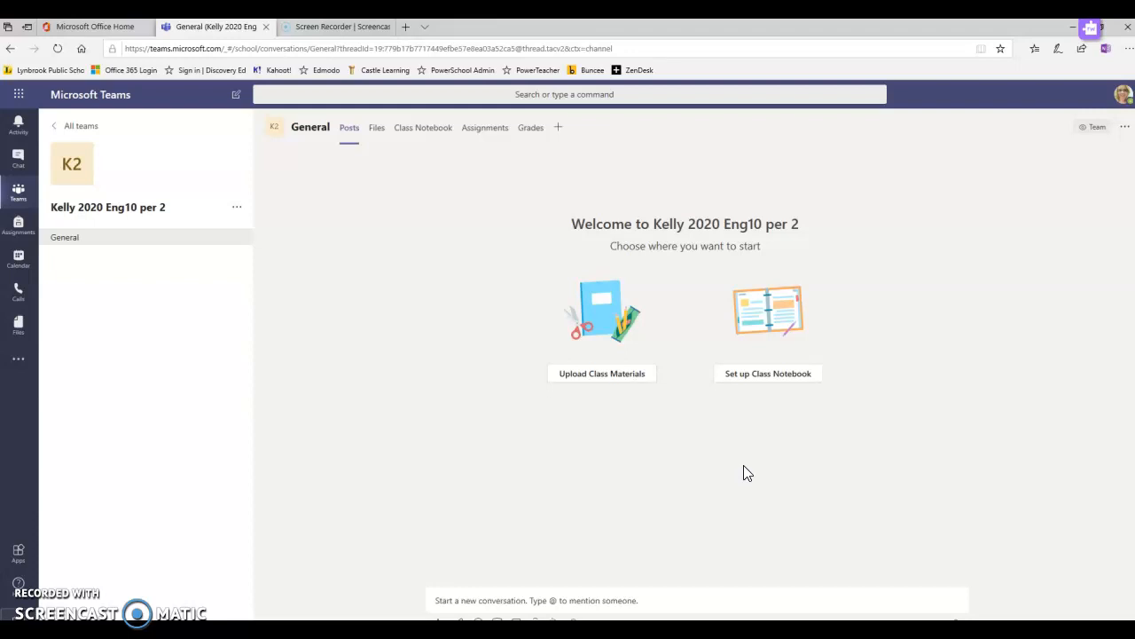
click(235, 212)
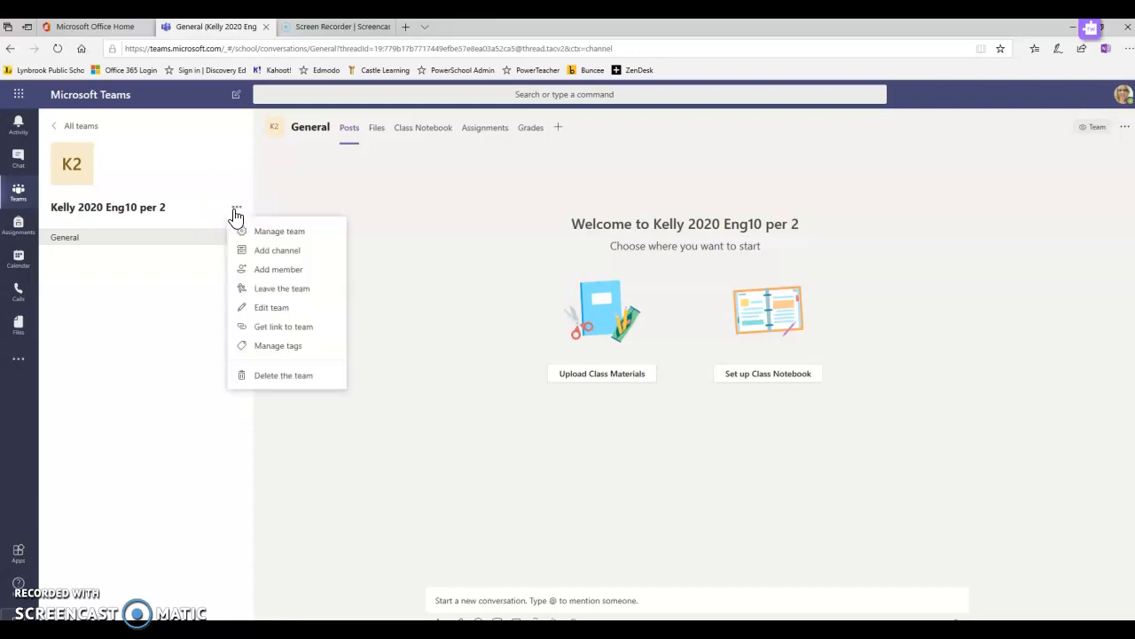
click(288, 240)
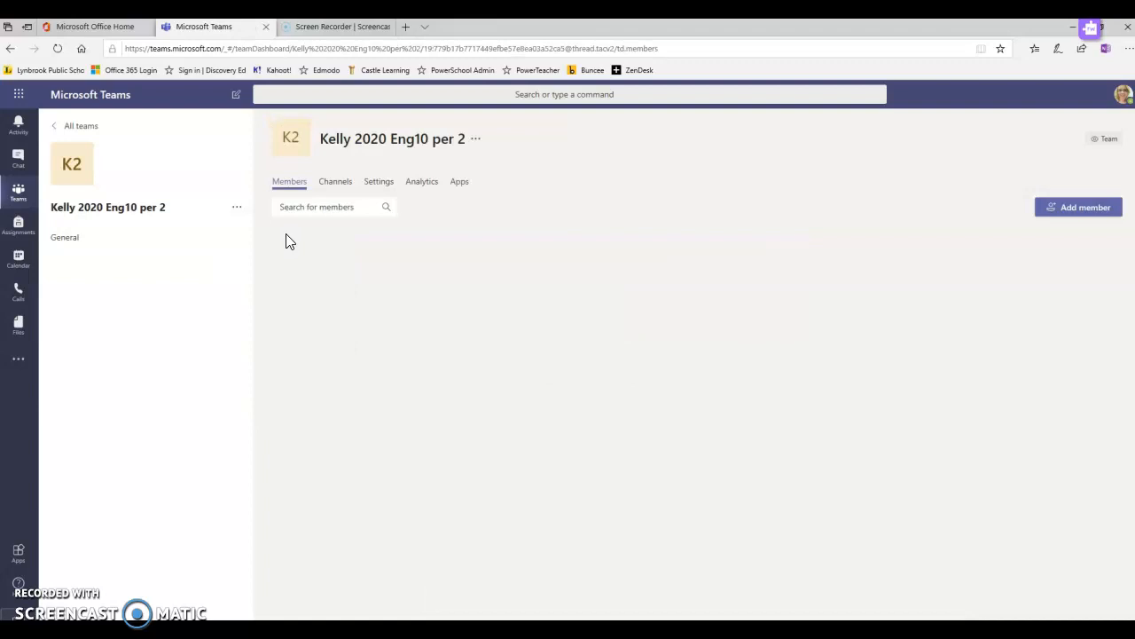
click(379, 187)
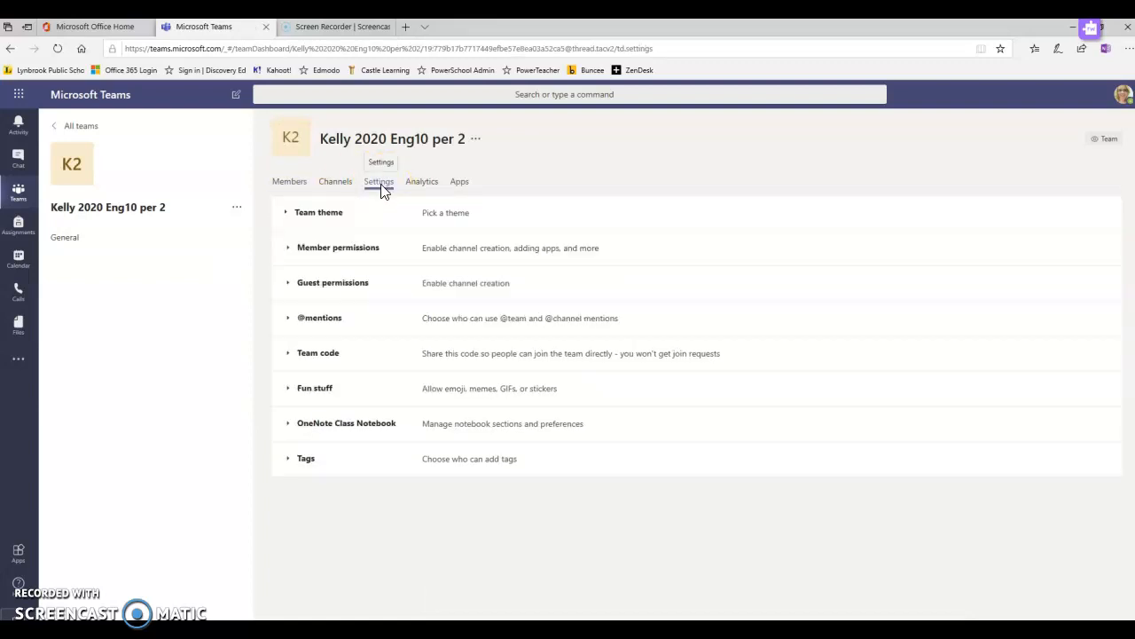
click(288, 355)
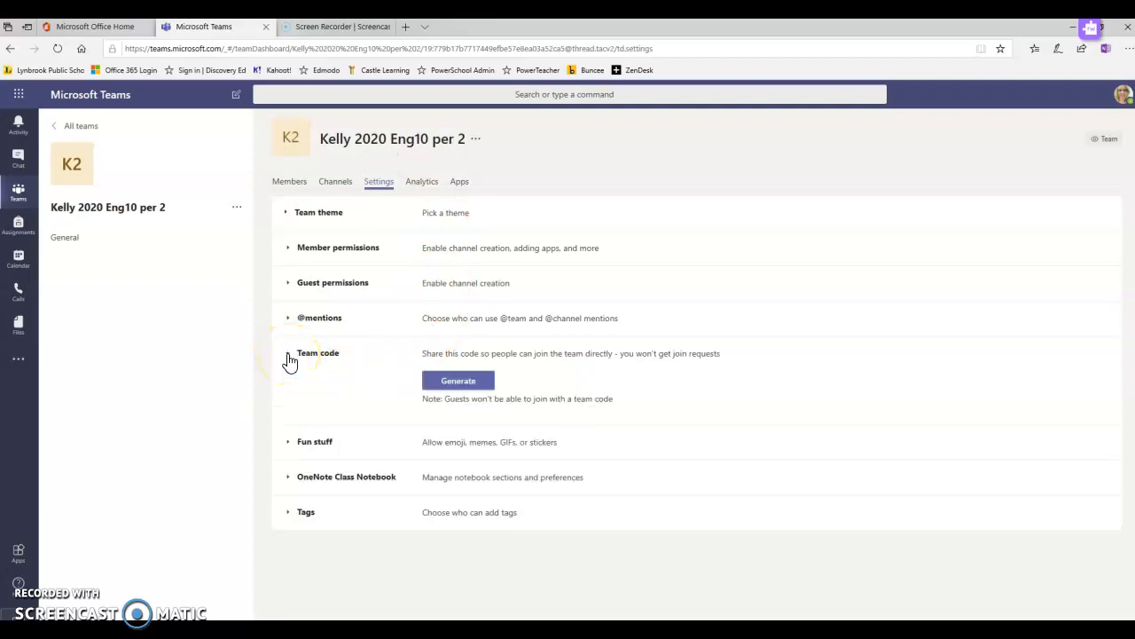
click(328, 358)
click(462, 389)
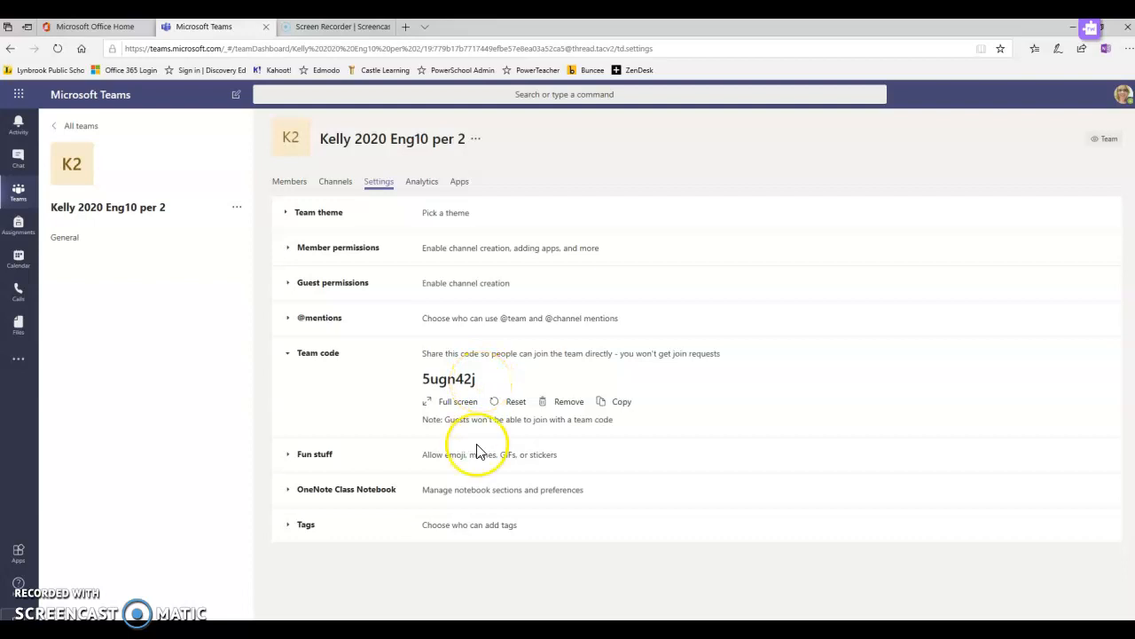
Switch to the student account in Google Chrome and open Teams from its Office home page.
mouse_move(421, 631)
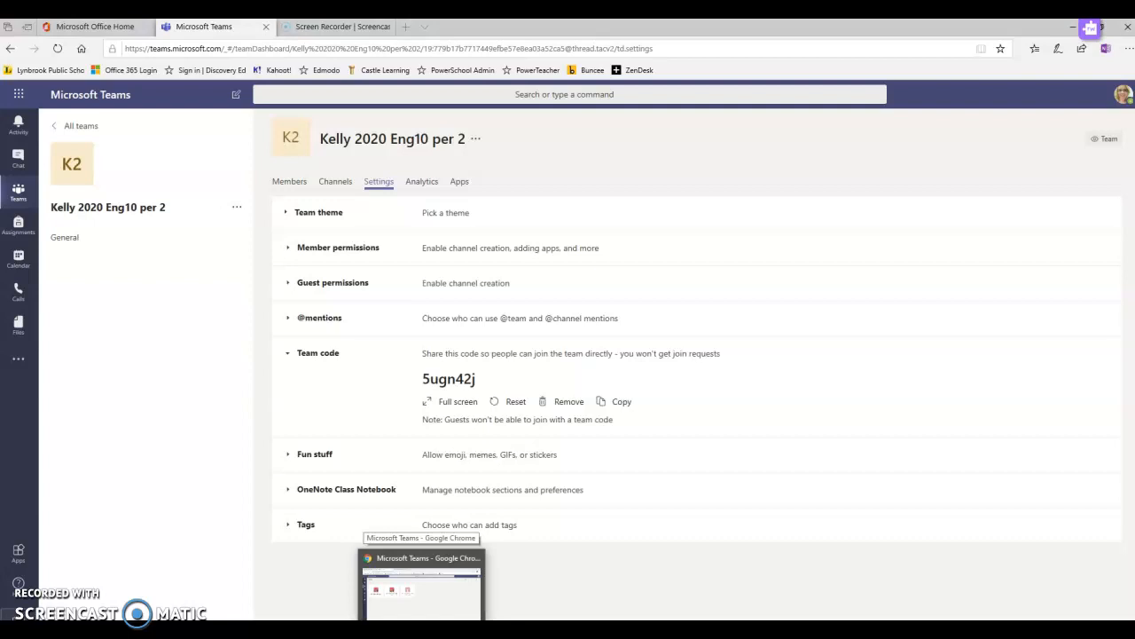
click(421, 585)
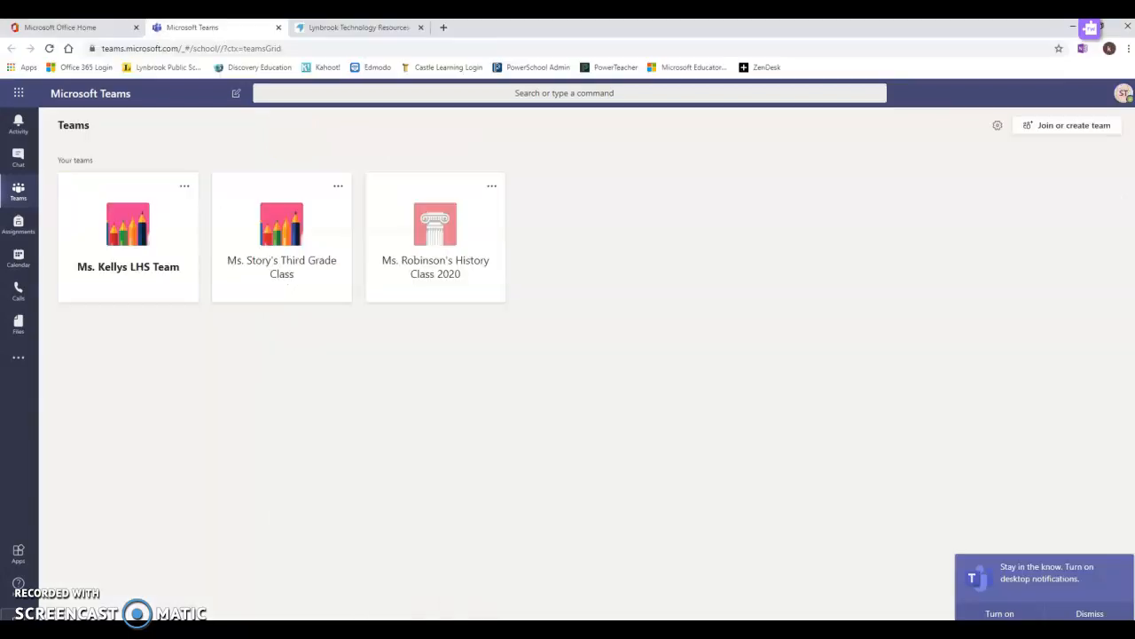
click(55, 28)
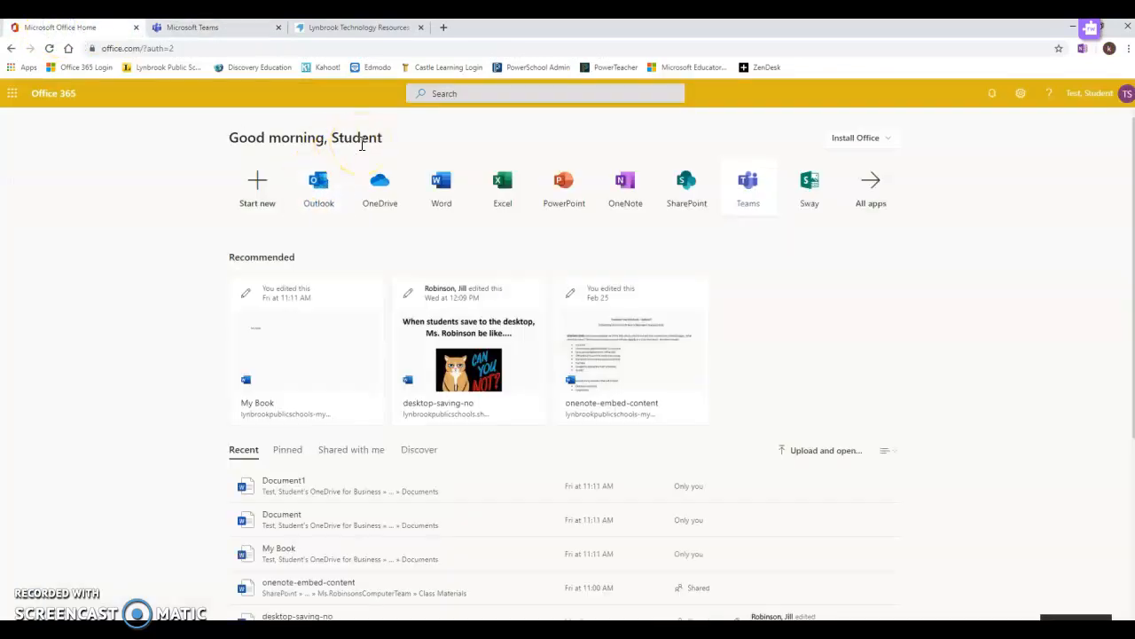
click(749, 214)
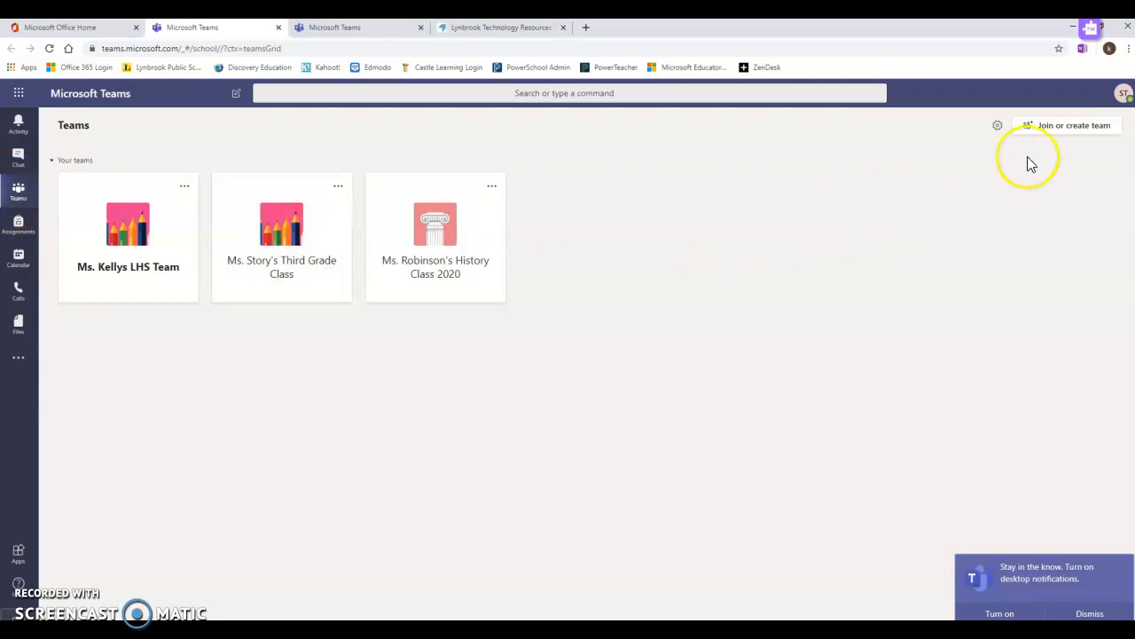
Join the new class team as the student by pasting the generated team code.
click(1077, 133)
right_click(81, 261)
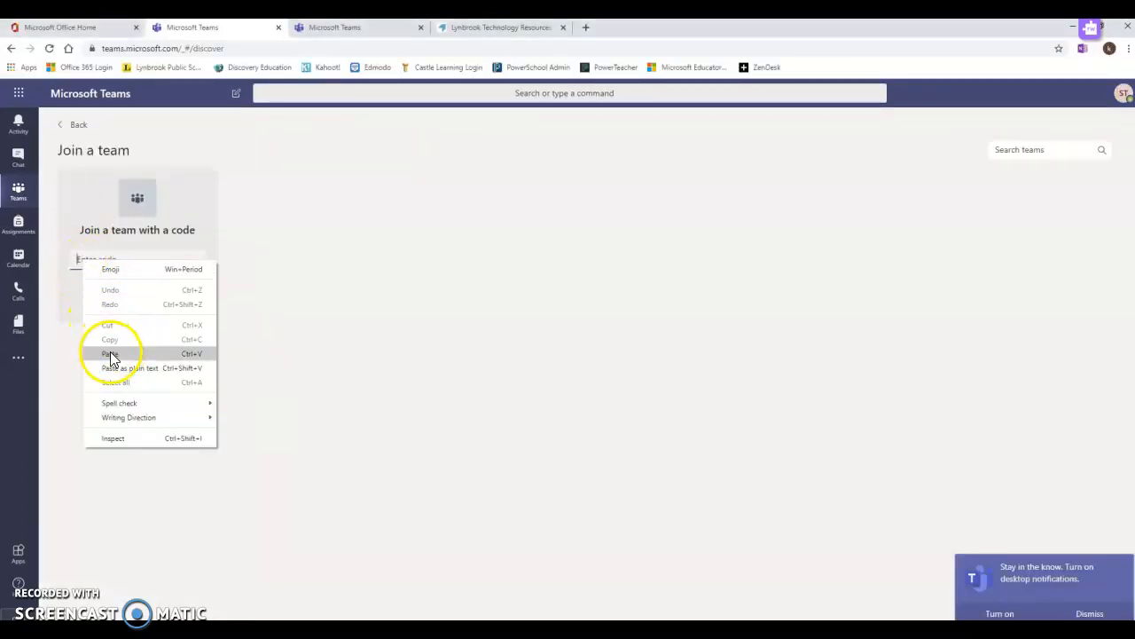
click(111, 355)
click(139, 292)
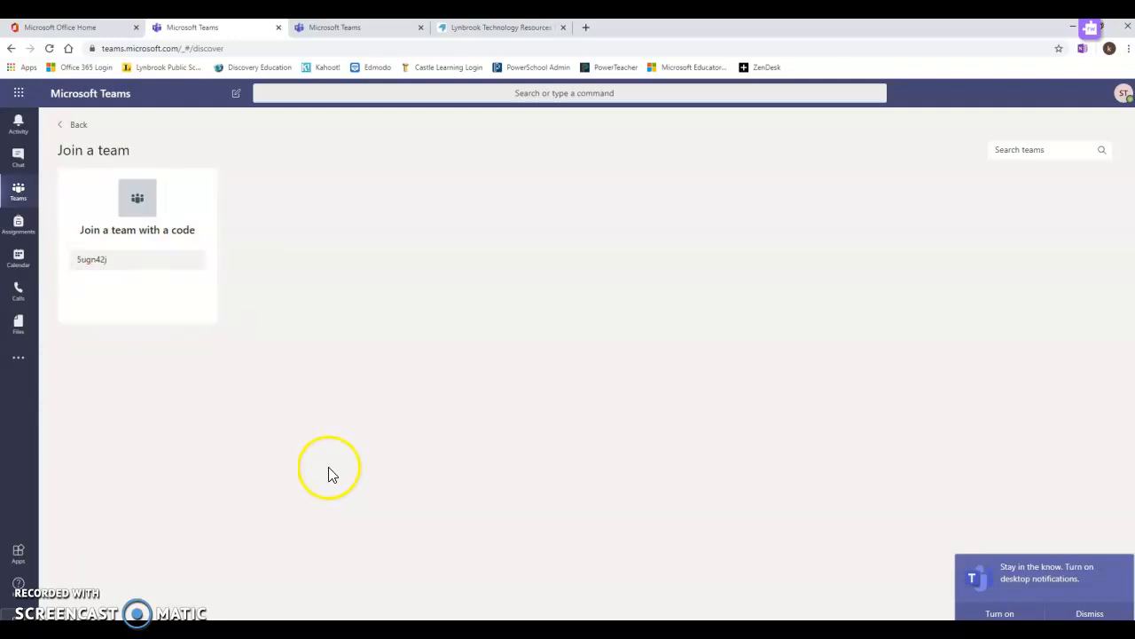